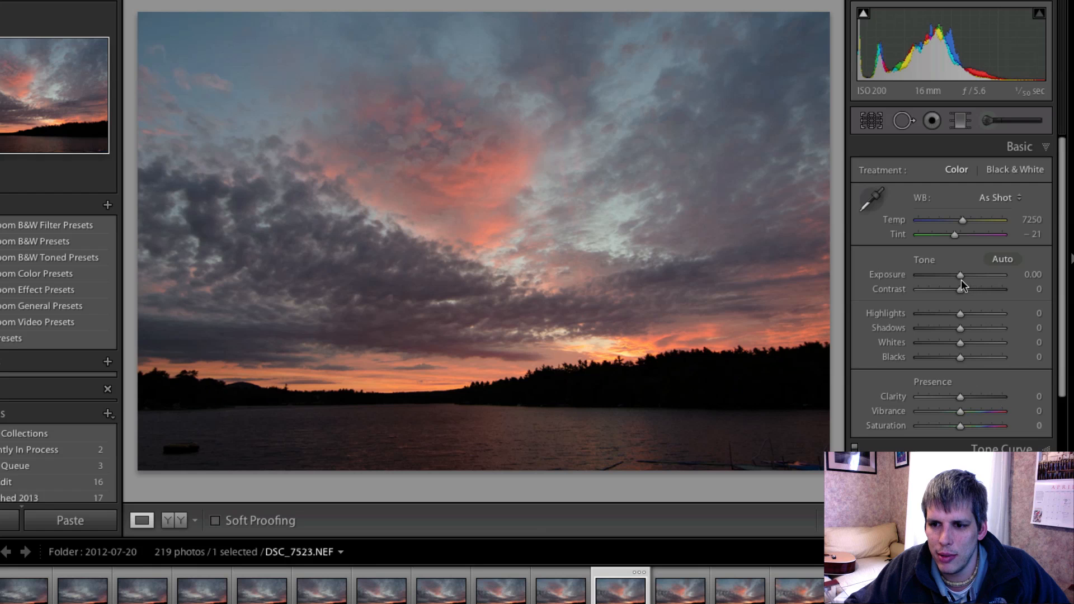
Raise the photo's exposure to +1.35 and crop away the lower strip of water containing the raft and boats.
drag(961, 276, 972, 276)
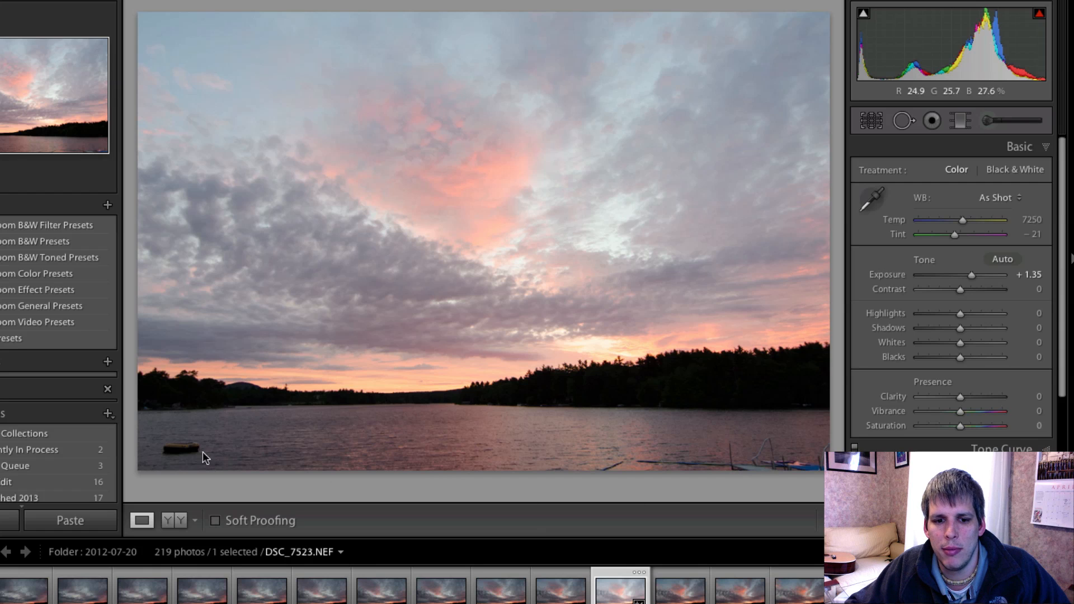
click(872, 120)
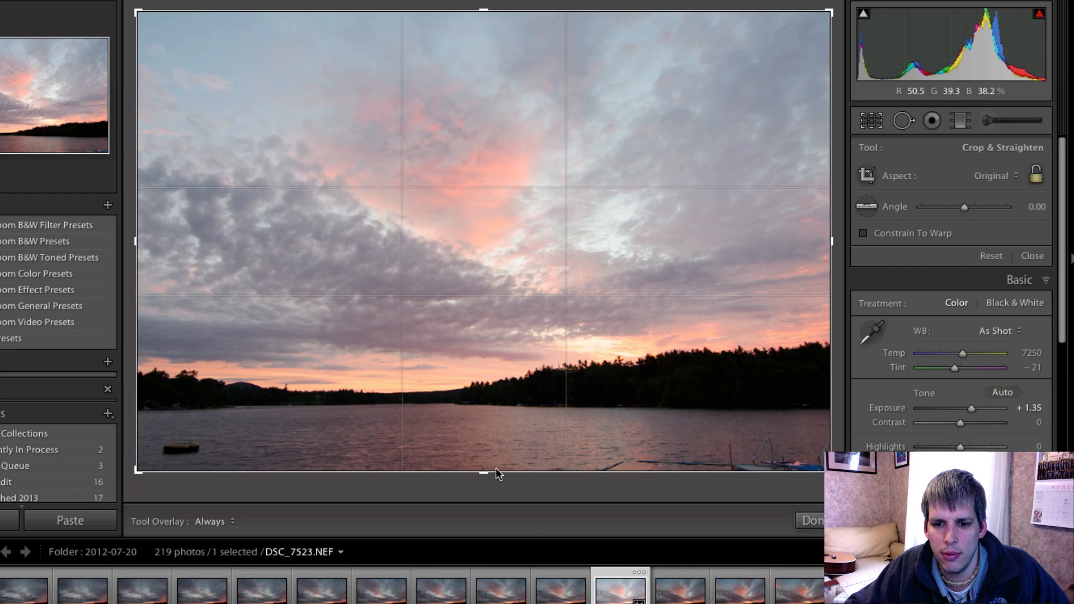
drag(487, 473, 486, 463)
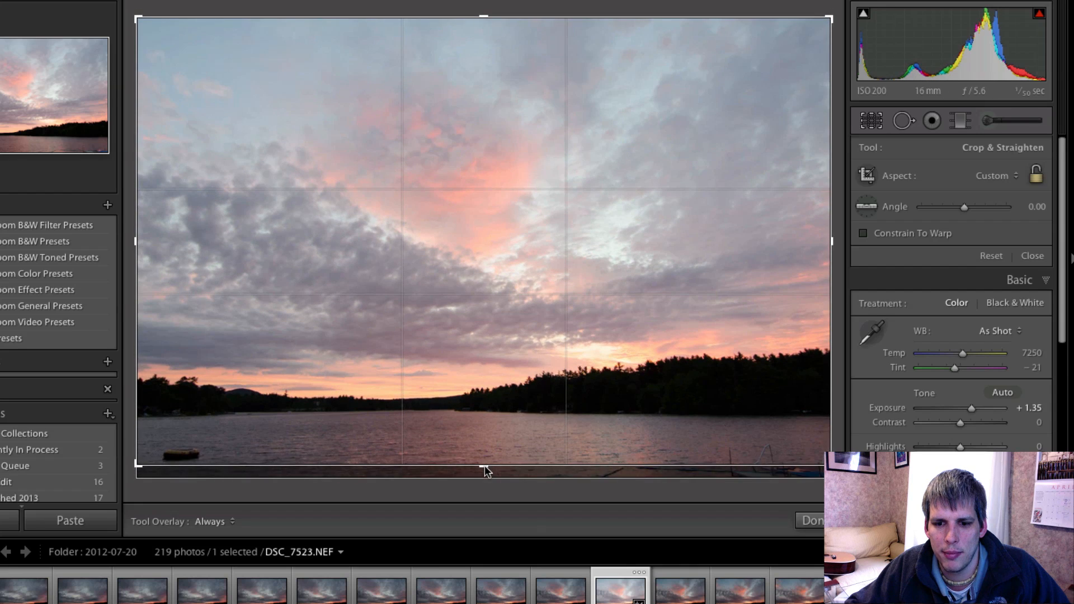
drag(488, 468, 488, 457)
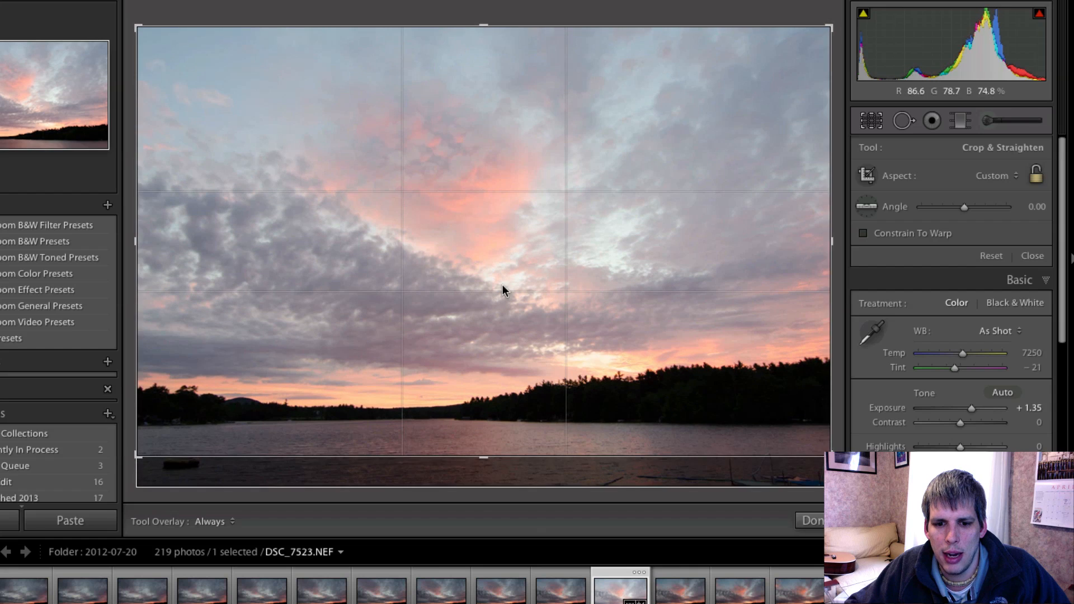
key(Return)
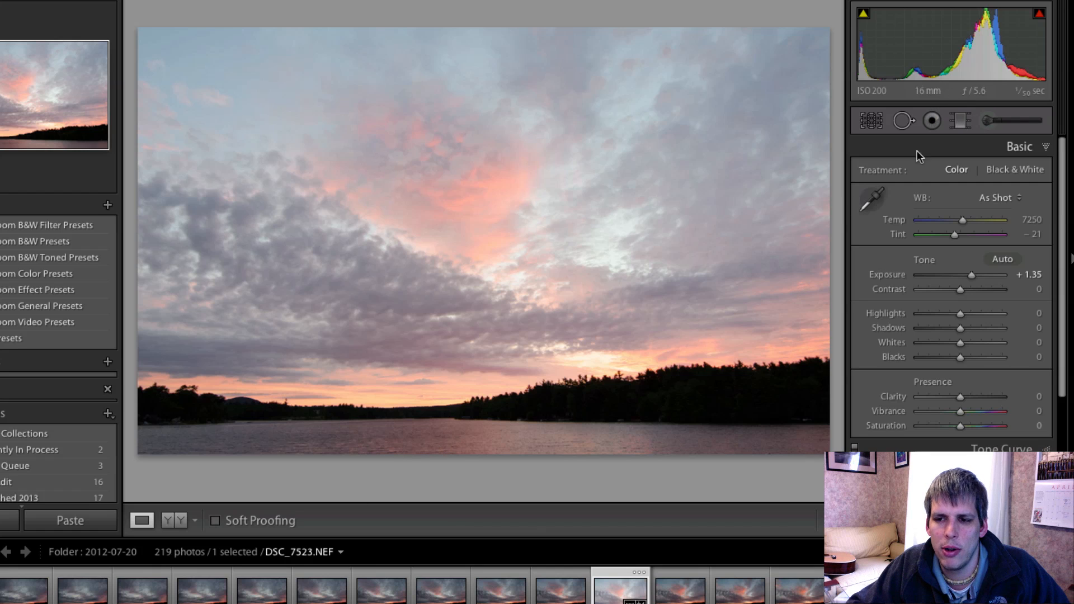
Straighten the photo along the far shoreline, giving the crop an angle of 0.77.
click(879, 122)
click(867, 208)
drag(234, 410, 746, 402)
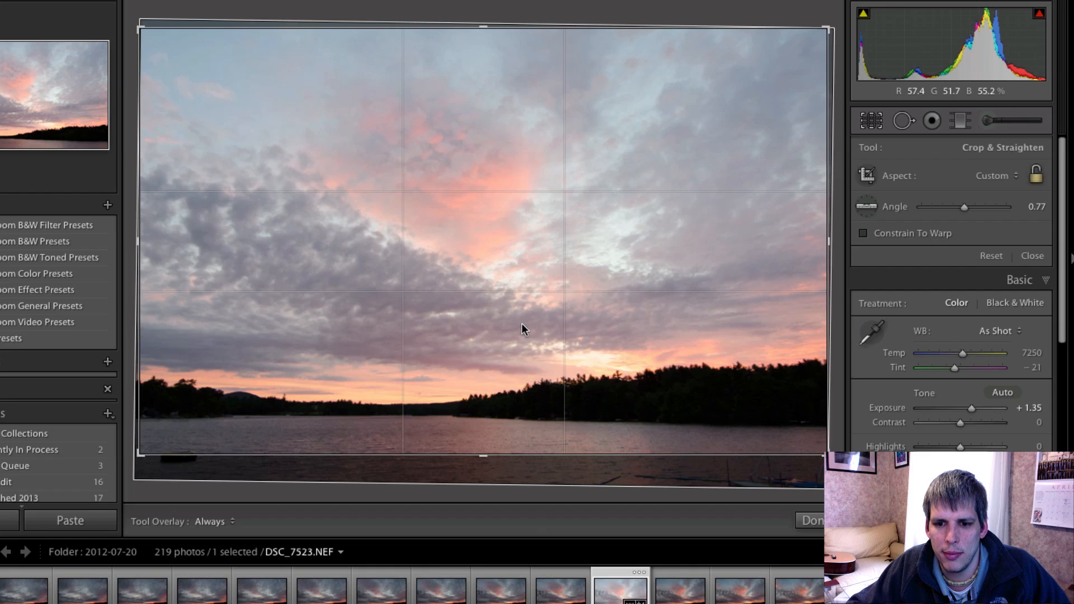
key(Return)
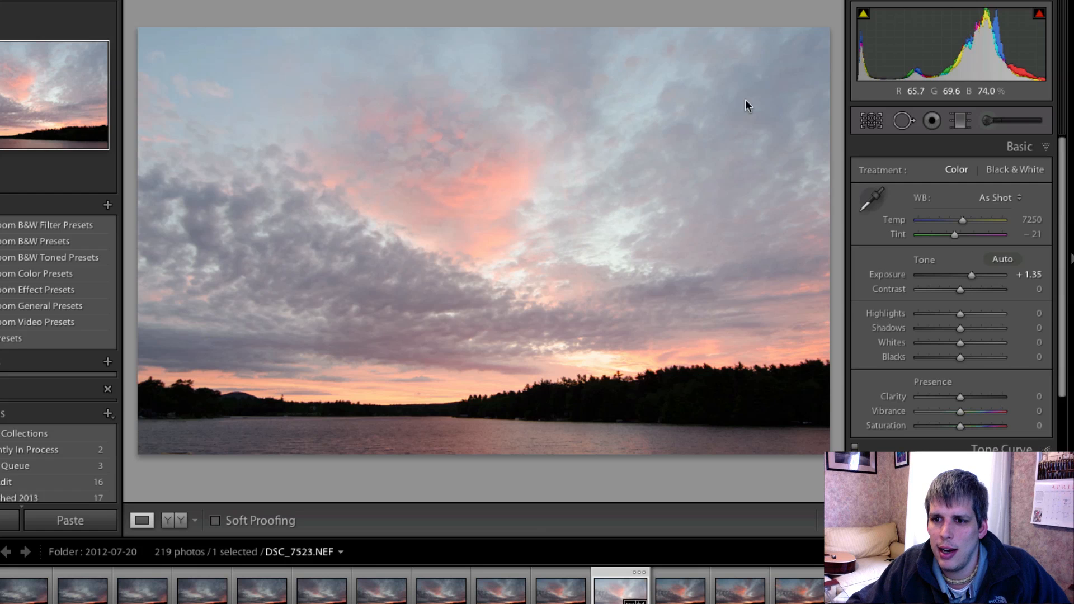
Add a graduated filter across the sky, ending near the horizon, with exposure −0.94 and highlights −42, leaving saturation at 0.
click(990, 122)
drag(472, 58, 483, 488)
drag(477, 274, 463, 376)
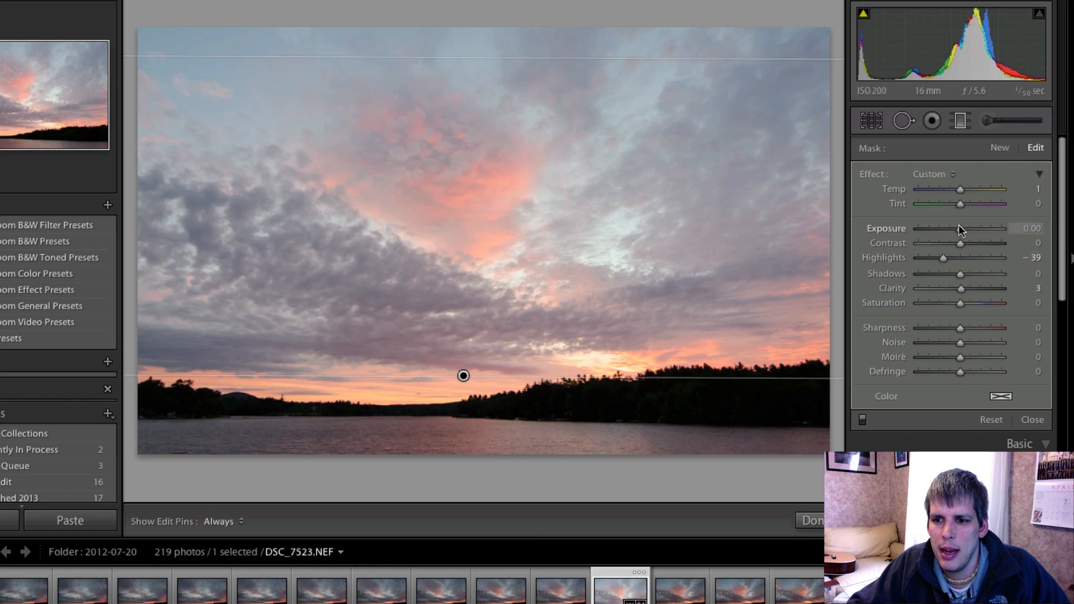
mouse_move(960, 229)
mouse_down()
mouse_move(948, 230)
mouse_move(940, 257)
mouse_move(947, 230)
mouse_up()
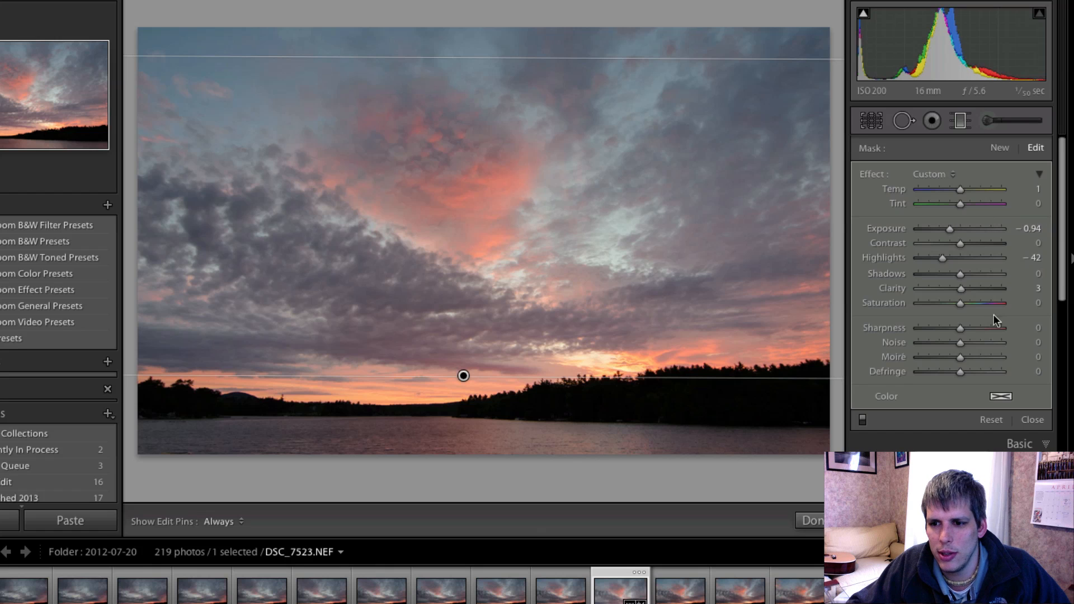
mouse_move(959, 304)
mouse_down()
mouse_move(978, 303)
mouse_move(965, 305)
mouse_up()
double_click(883, 302)
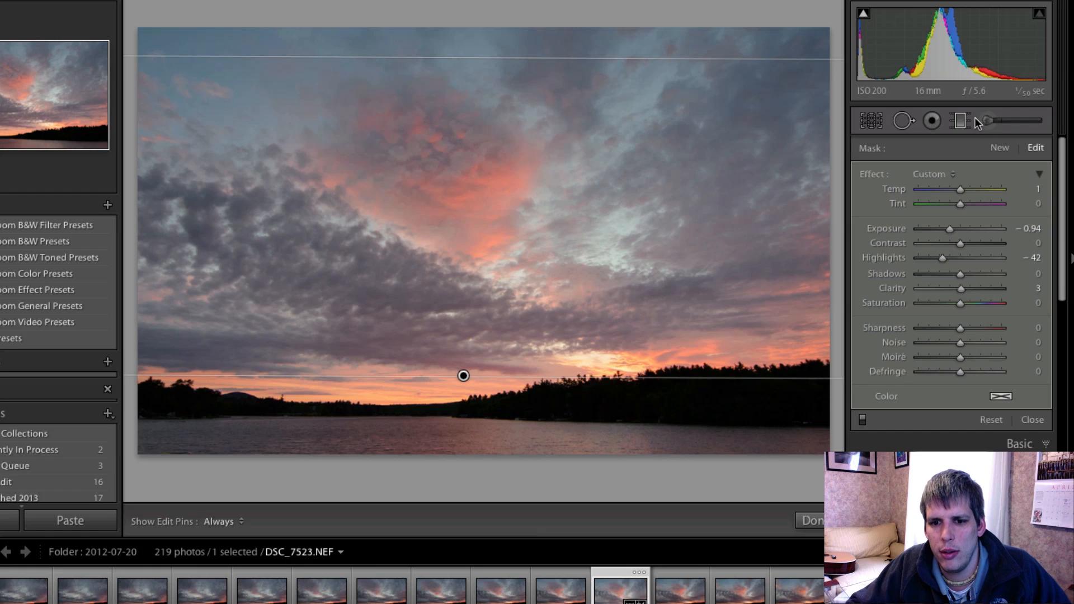
Brush the bright sunset area above the tree line with a size 9.0 adjustment brush, setting highlights to −28 and exposure to 0.00.
click(989, 122)
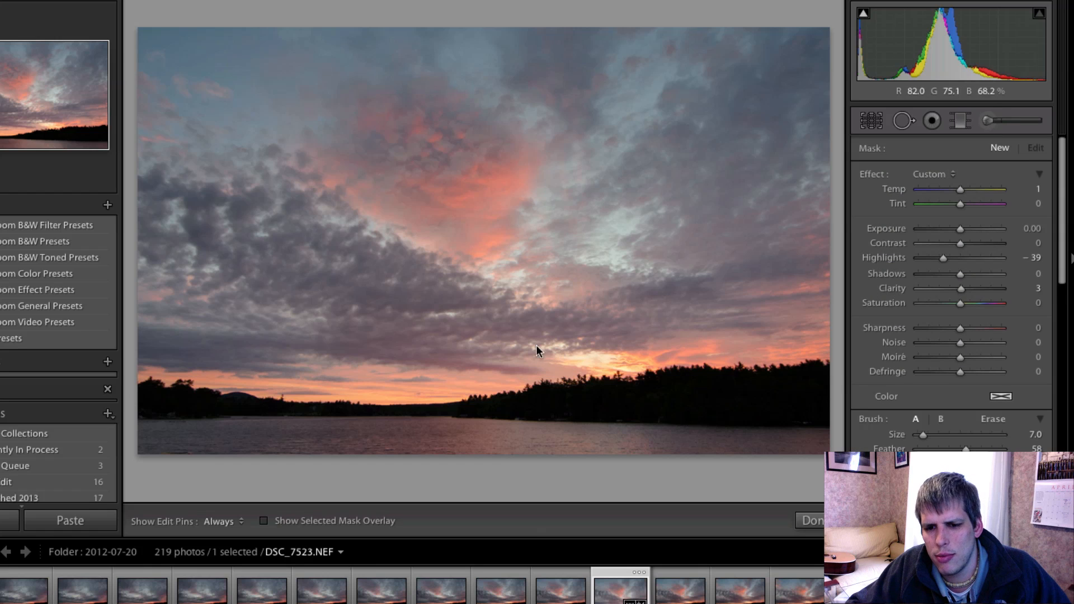
scroll(556, 354, down, 1)
key(h)
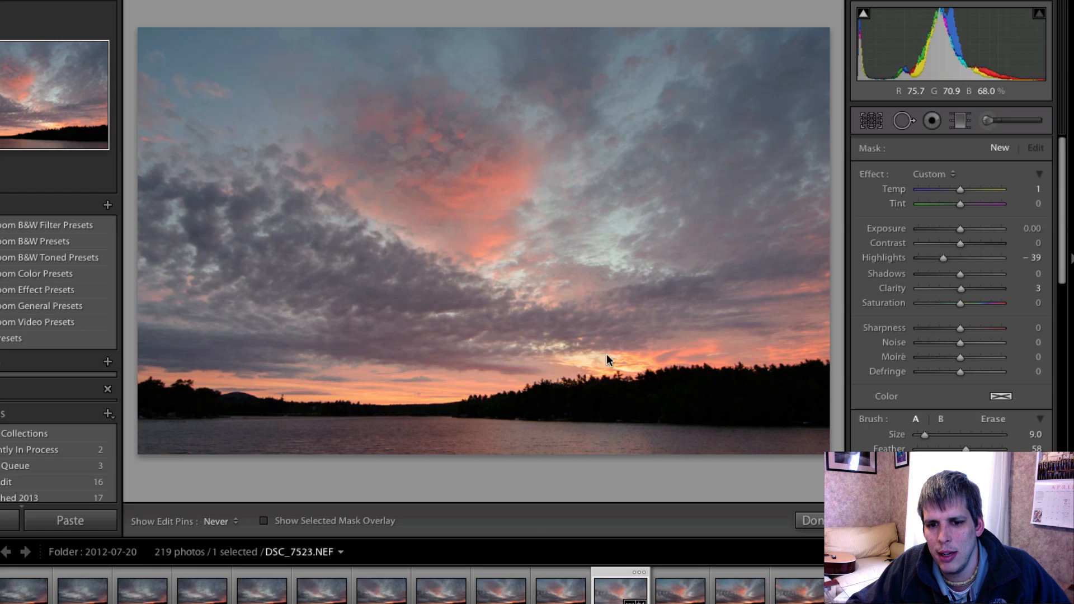
key(h)
click(550, 350)
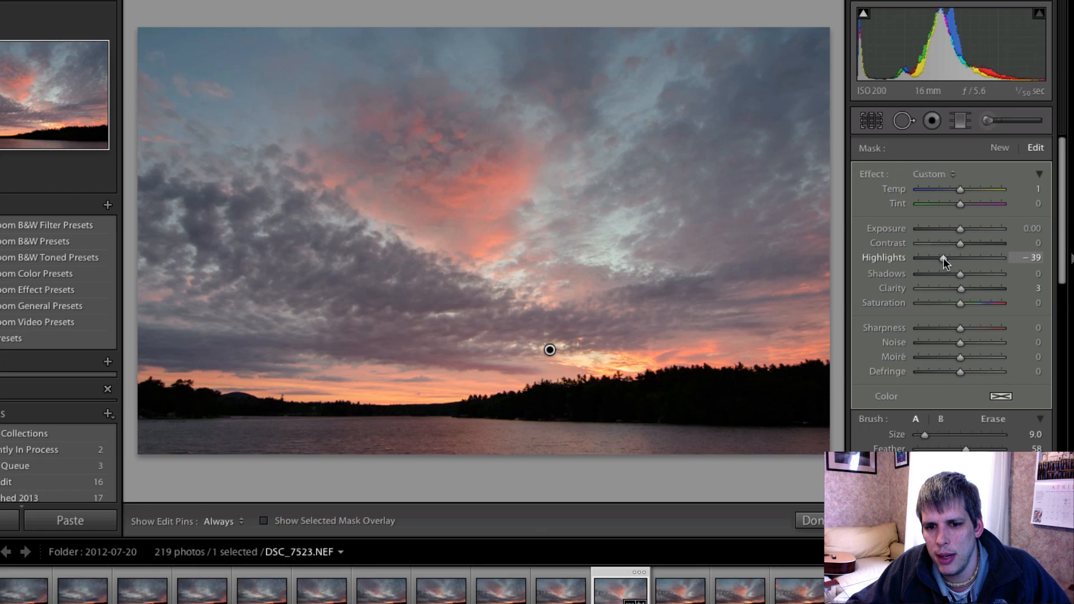
drag(944, 256, 958, 233)
double_click(958, 232)
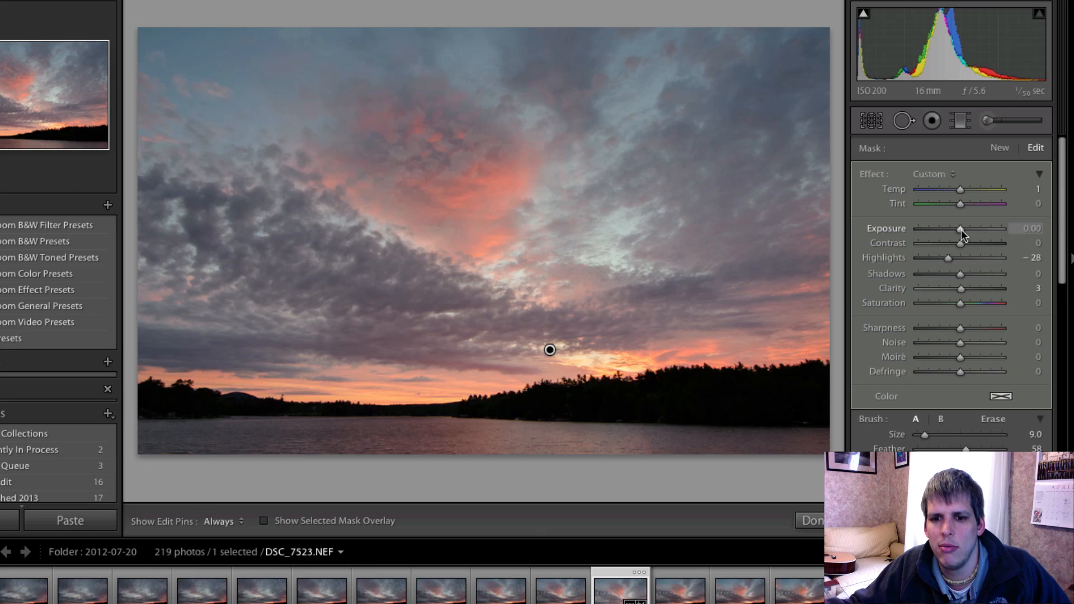
click(998, 126)
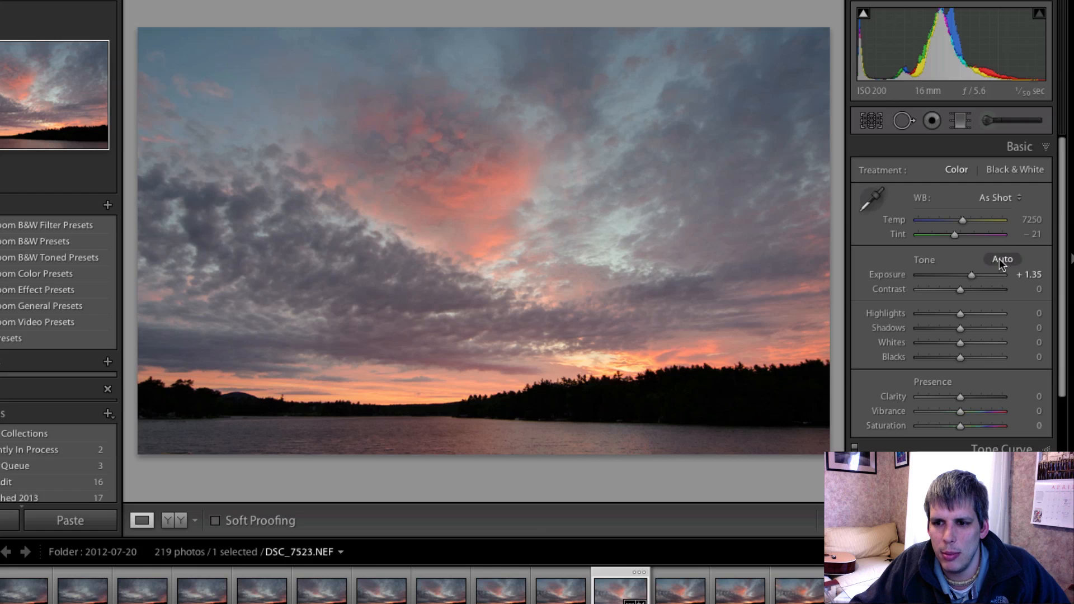
Set the whole photo's exposure to +1.40, contrast +47, highlights +18, shadows +35, whites −26, blacks +26, clarity +8, vibrance +8 and saturation +6.
drag(963, 290, 982, 291)
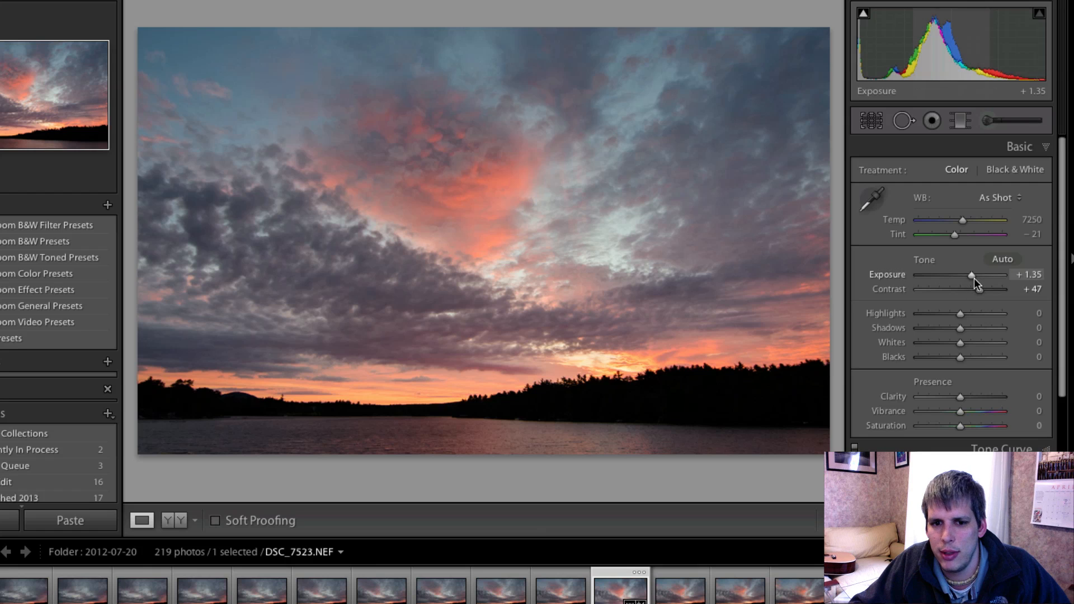
drag(974, 278, 975, 279)
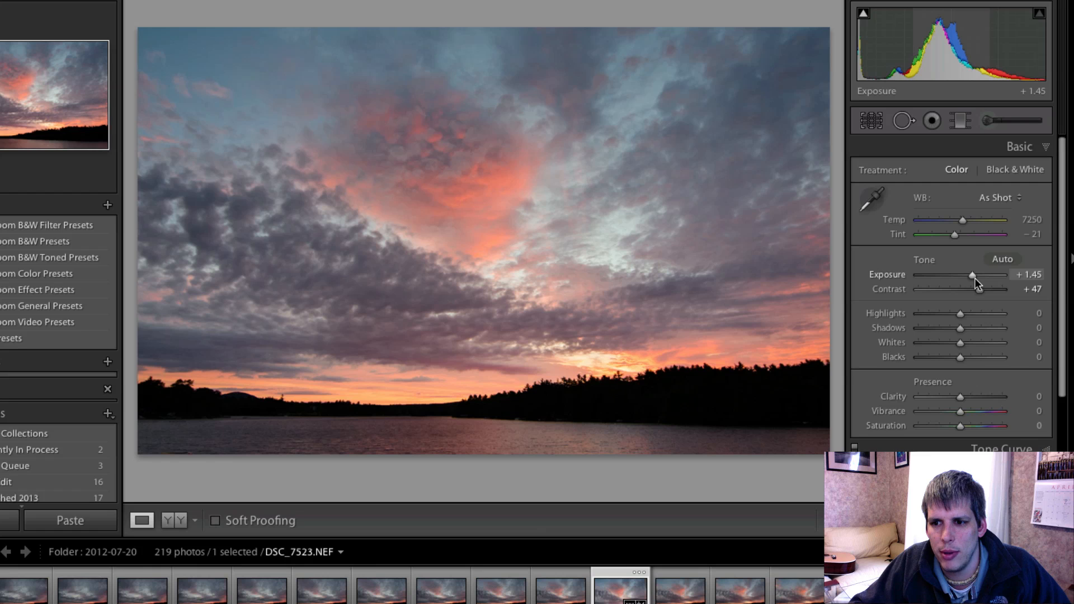
drag(961, 313, 975, 328)
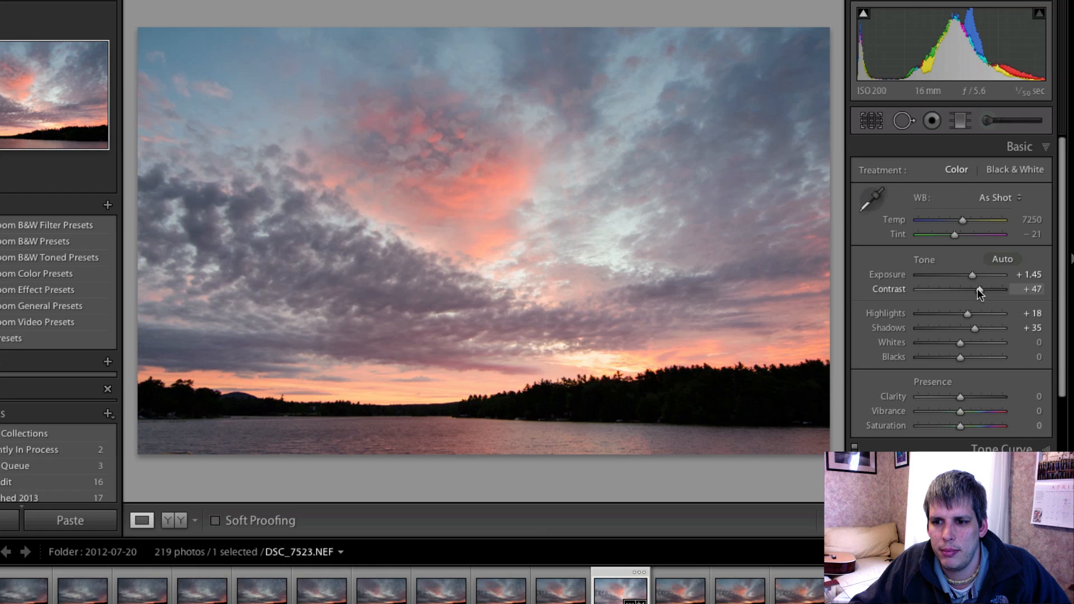
drag(971, 279, 968, 279)
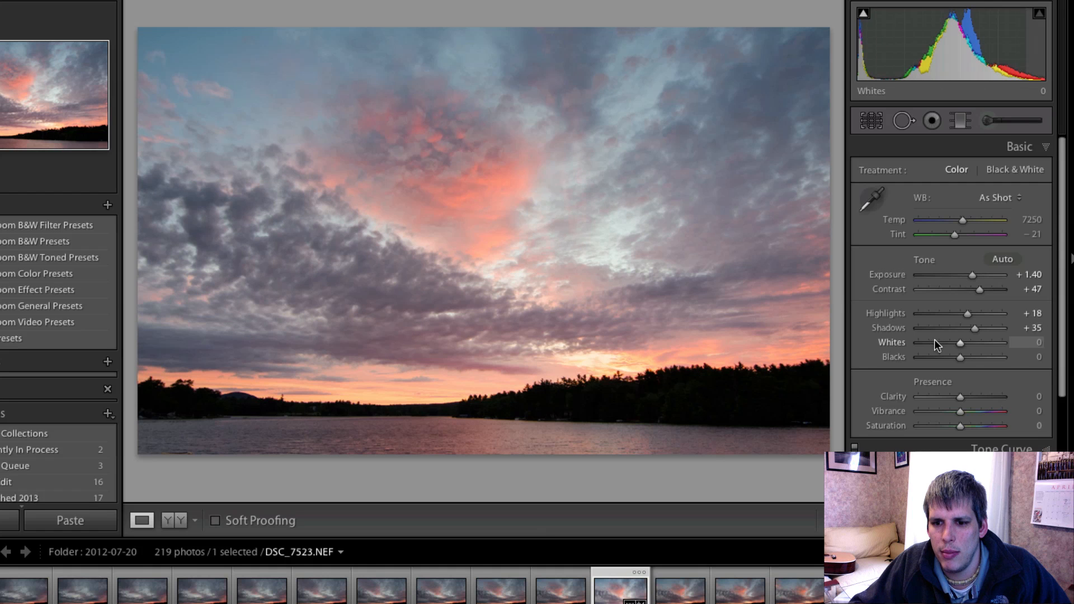
mouse_move(960, 345)
mouse_down()
mouse_move(975, 343)
mouse_move(951, 343)
mouse_move(969, 355)
mouse_up()
mouse_move(960, 399)
mouse_down()
mouse_move(971, 399)
mouse_move(962, 414)
mouse_up()
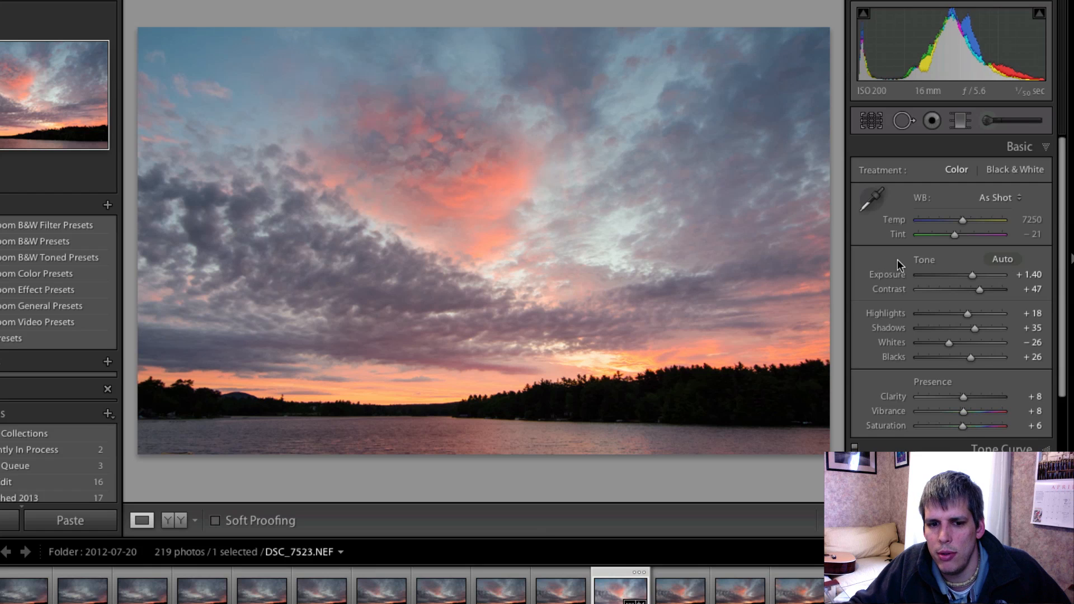
Paint a new adjustment brush mask over the entire water surface at size 9.0, using the mask overlay to fill missed spots.
click(985, 121)
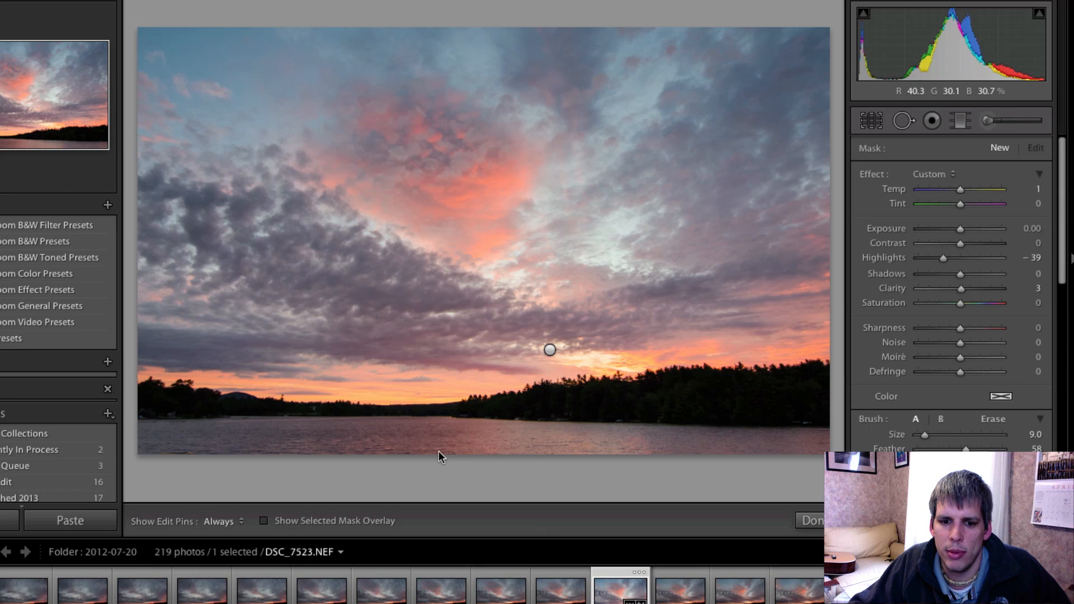
key(h)
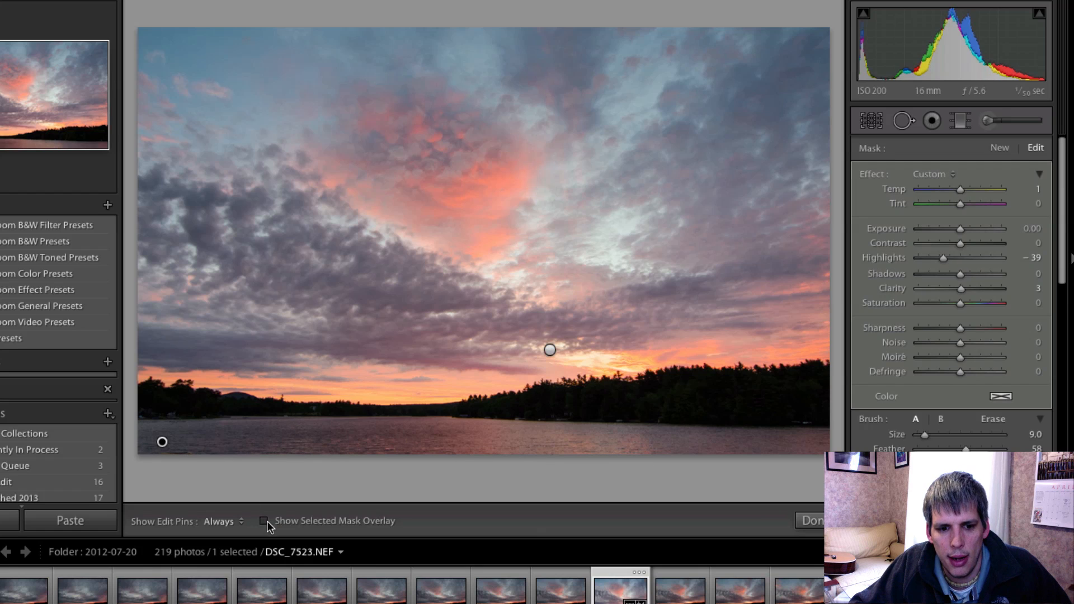
click(265, 521)
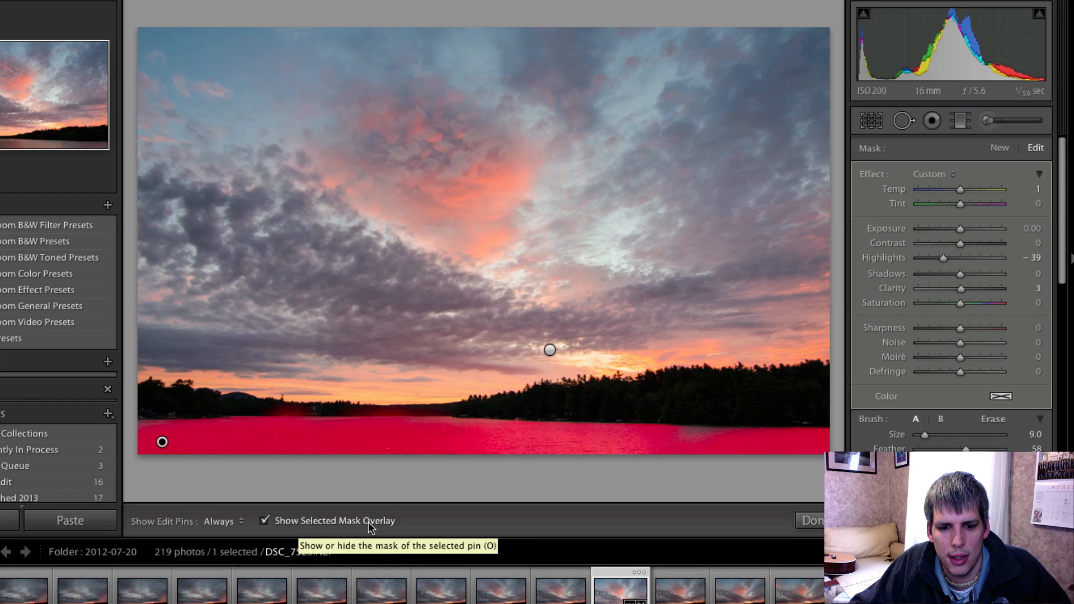
key(h)
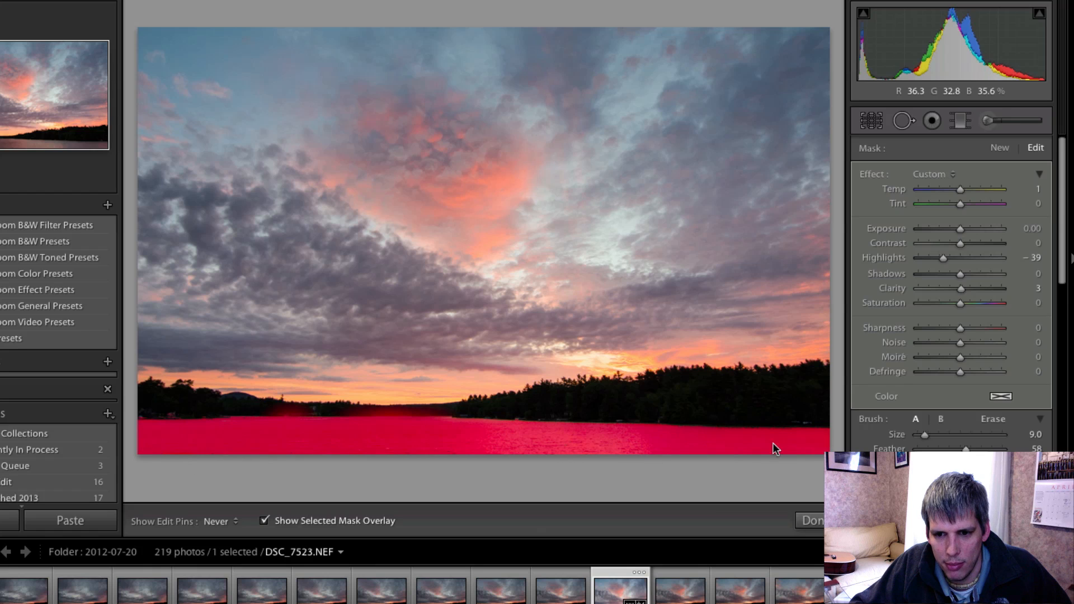
key(h)
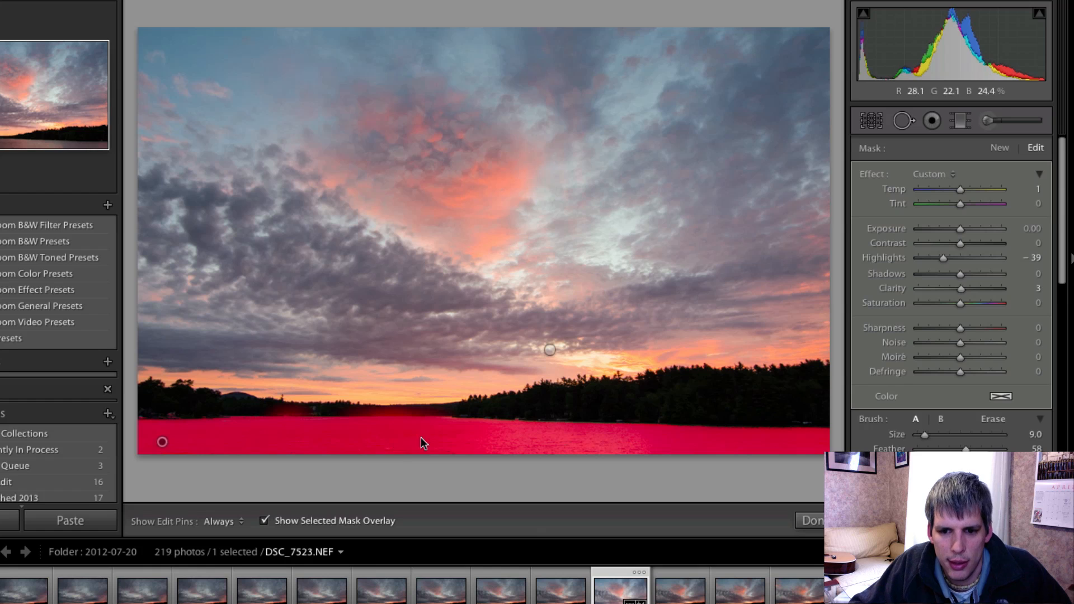
Erase the water mask's spill along the distant shoreline with a size 3.0 eraser at feather 100, and hide the mask overlay.
click(994, 418)
key(bracketleft)
key(bracketleft)
key(h)
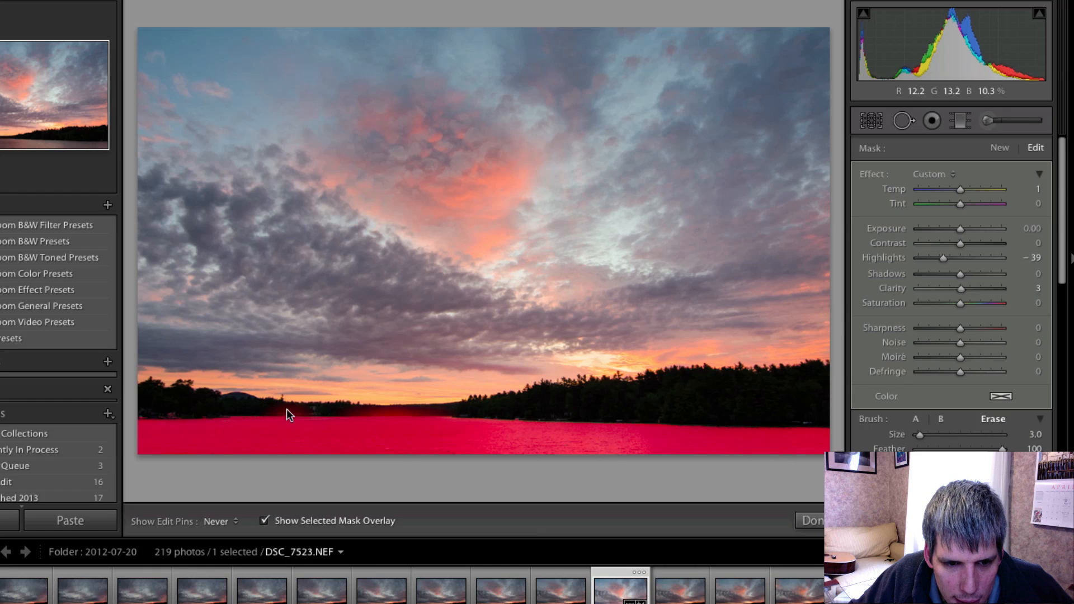
key(h)
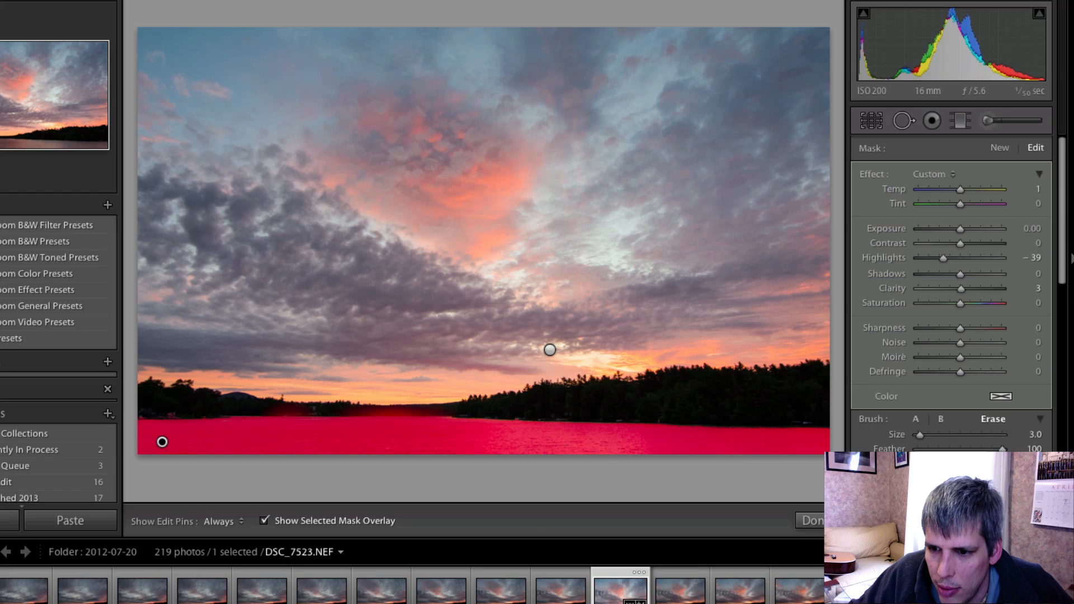
key(h)
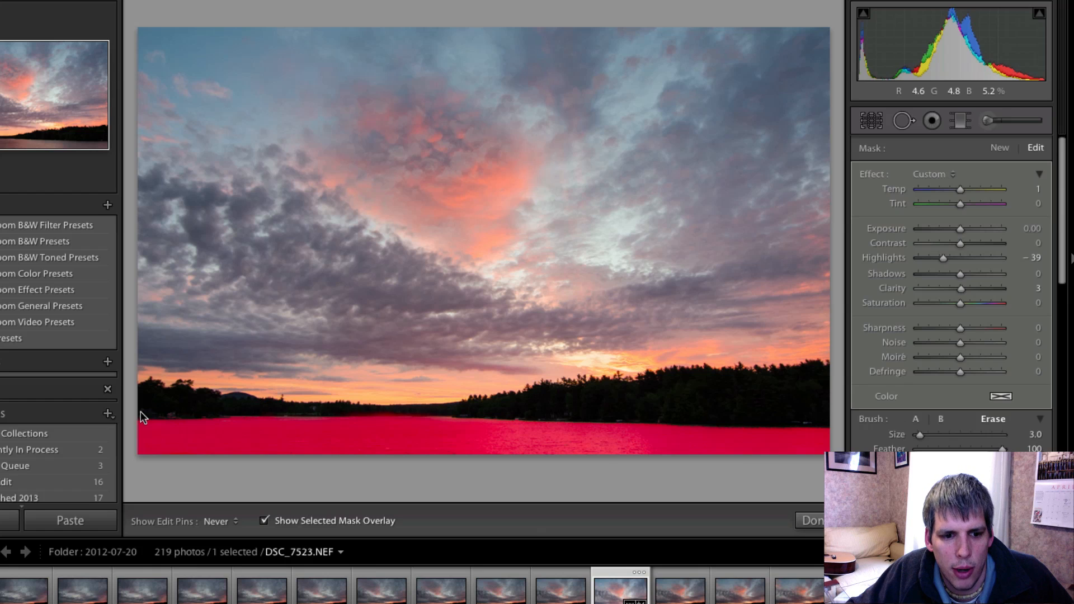
key(h)
click(262, 521)
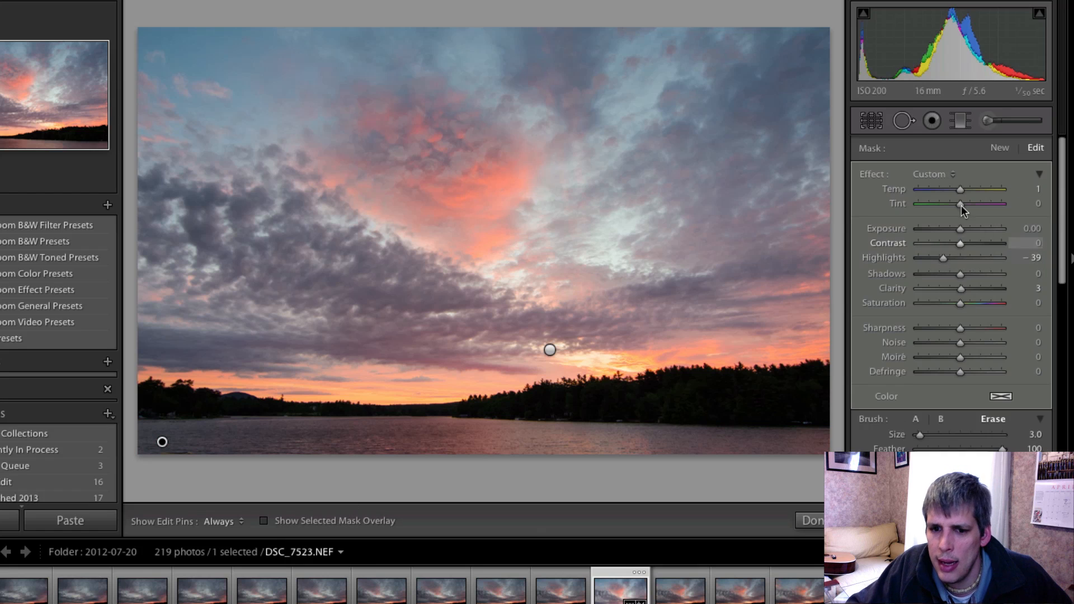
Set the water mask's exposure to 0.50, contrast 78, highlights 4, shadows 11, clarity −85, saturation 16 and sharpness −81.
double_click(891, 257)
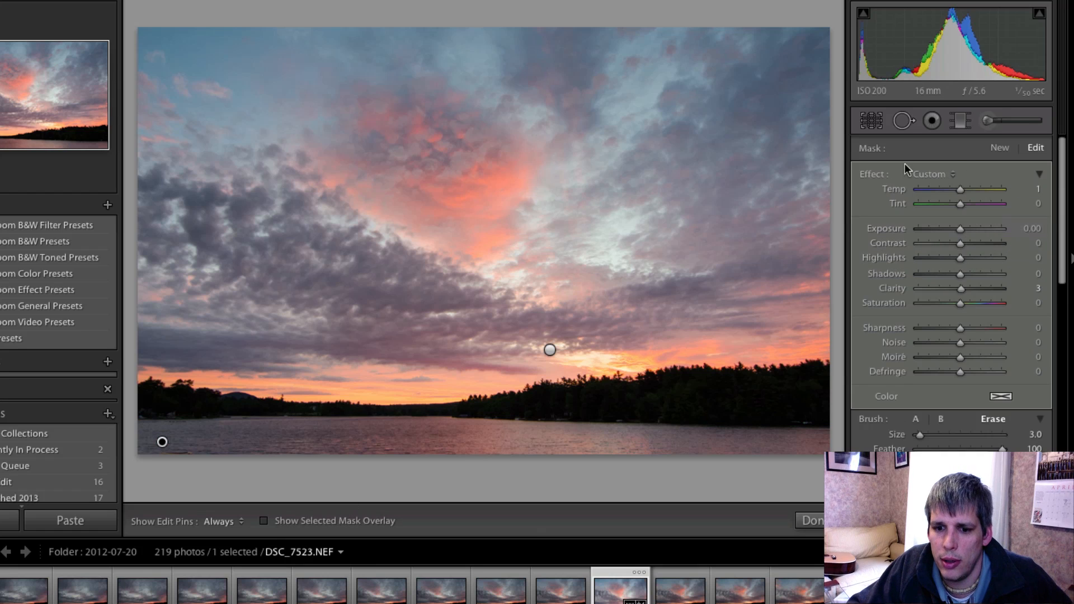
drag(960, 229, 968, 267)
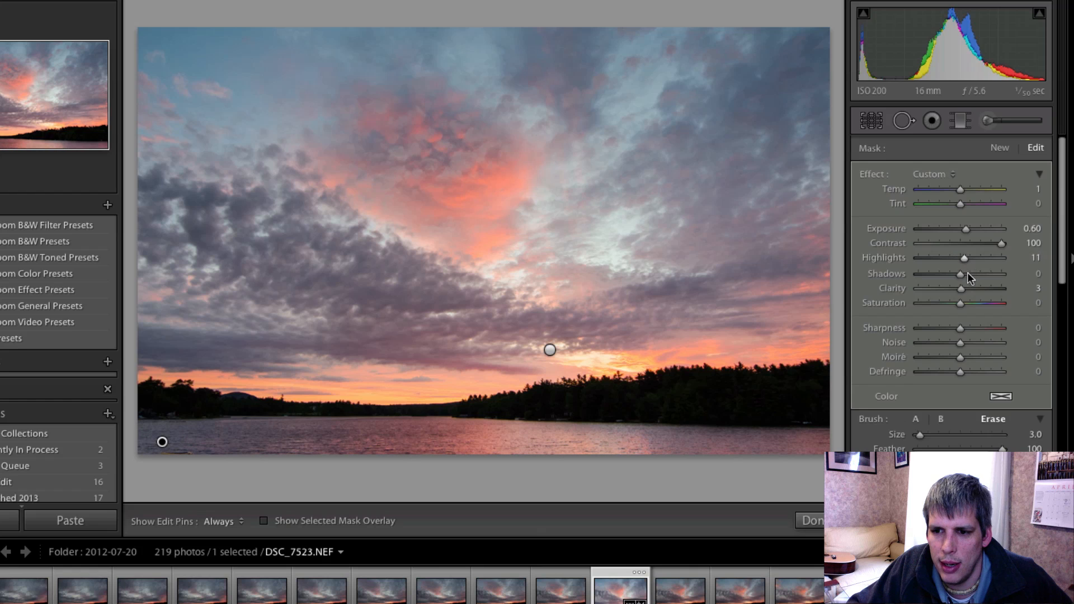
drag(962, 288, 851, 298)
drag(950, 329, 937, 332)
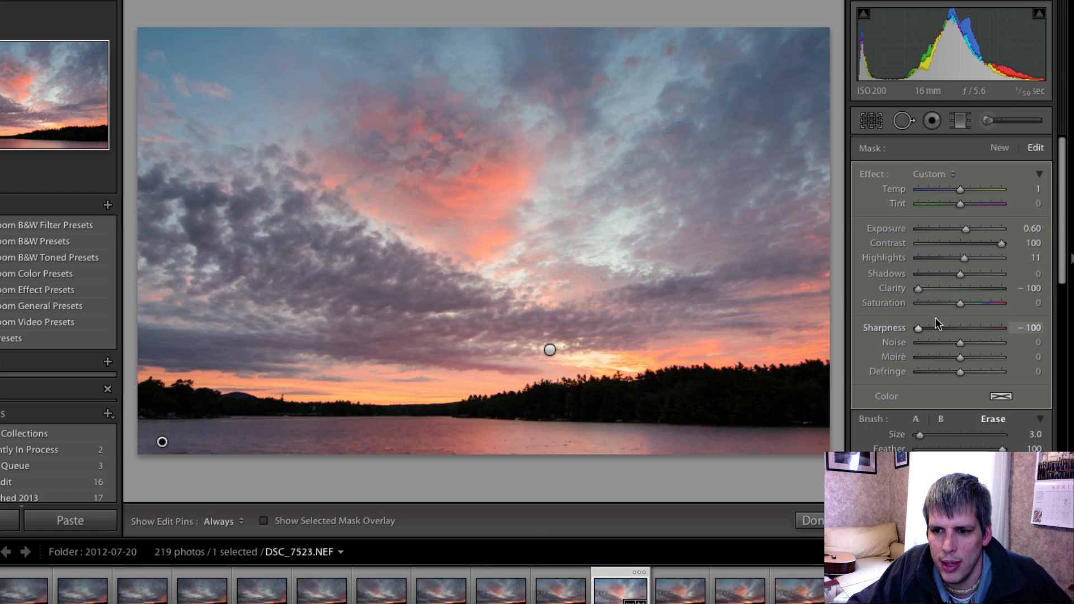
drag(961, 306, 966, 307)
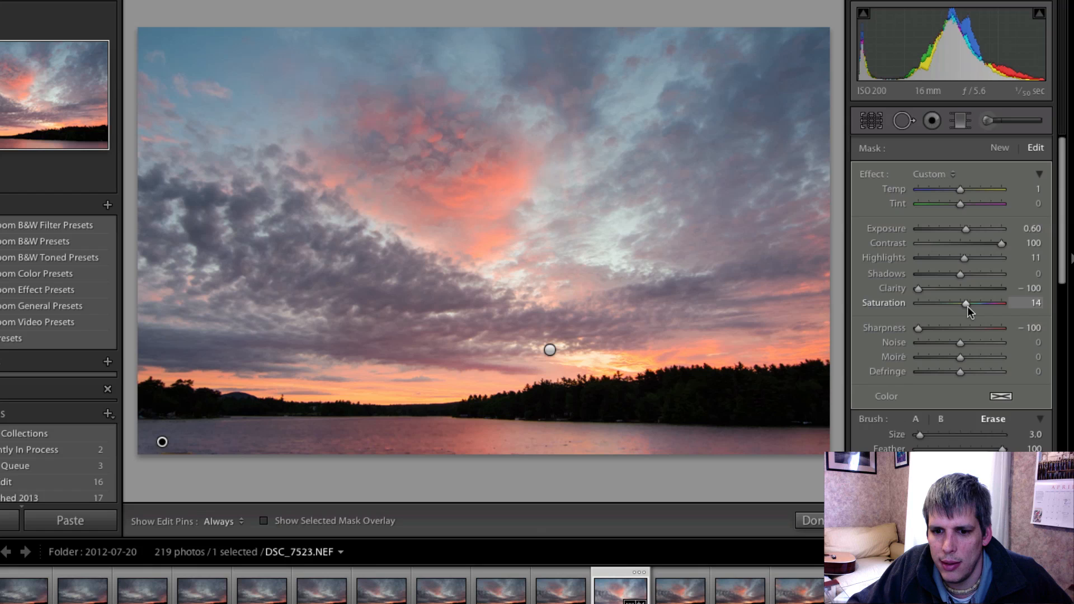
drag(960, 274, 963, 230)
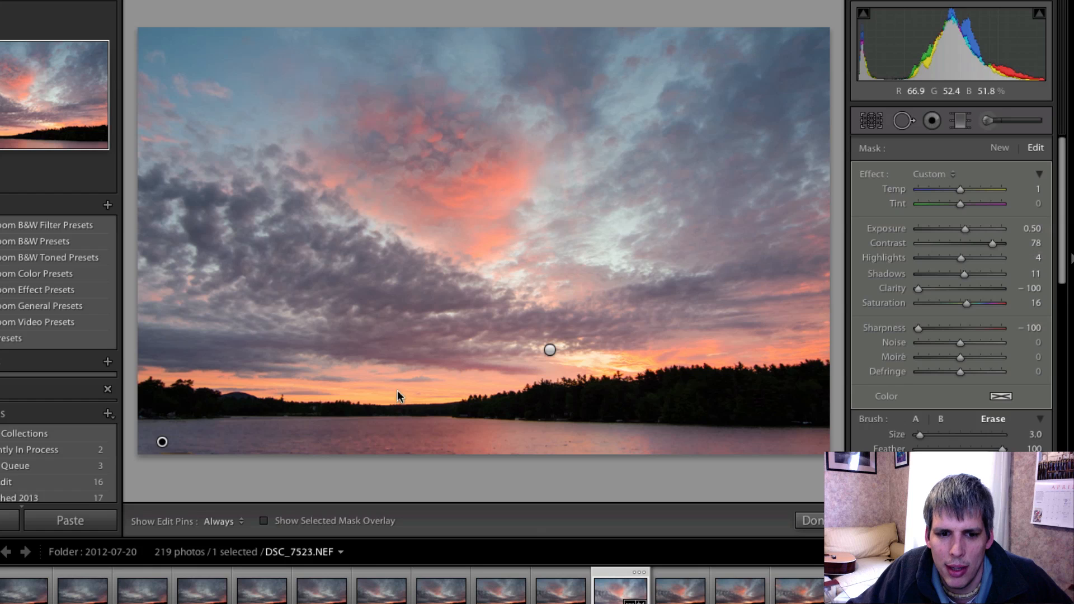
mouse_move(917, 326)
mouse_down()
mouse_move(935, 324)
mouse_move(923, 327)
mouse_up()
drag(923, 291, 921, 289)
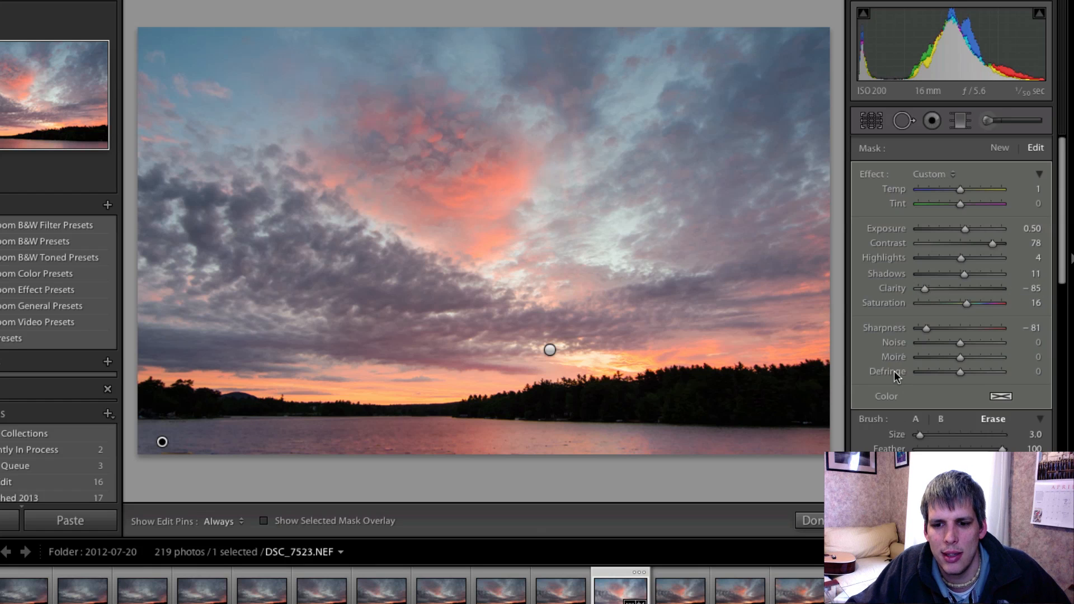
Set the water mask's highlights to −34 and shadows to 30, and close the adjustment brush.
drag(958, 258, 946, 262)
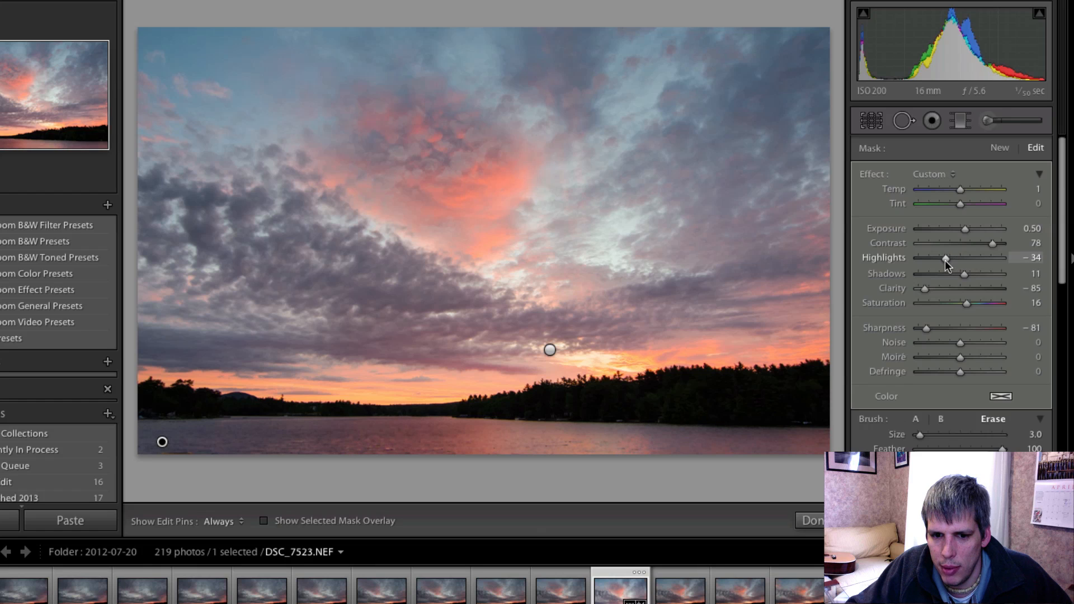
mouse_move(963, 275)
mouse_down()
mouse_move(951, 277)
mouse_move(988, 274)
mouse_move(972, 278)
mouse_up()
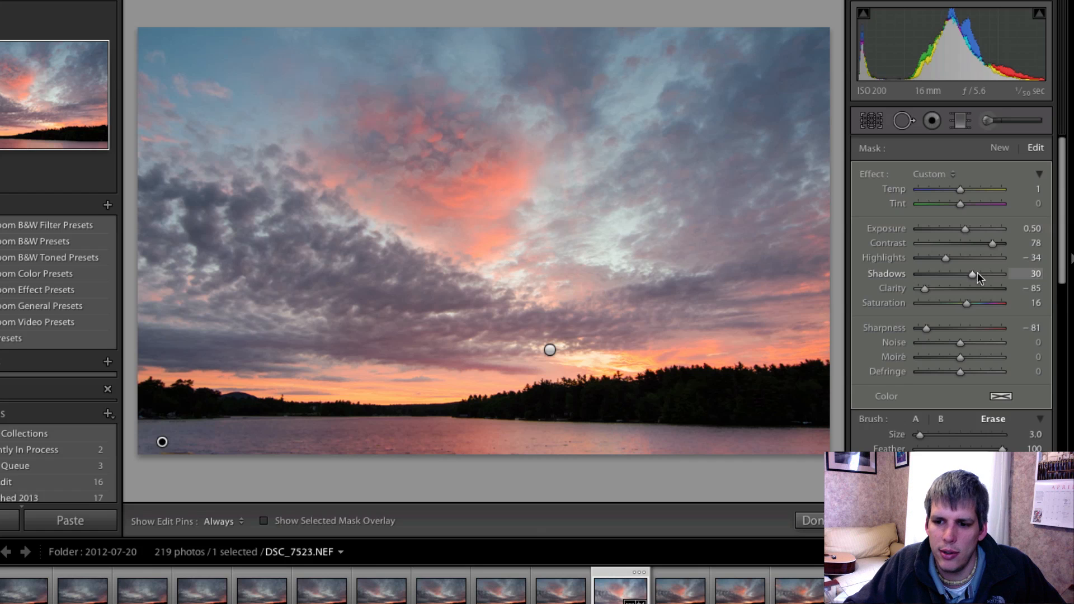
click(992, 122)
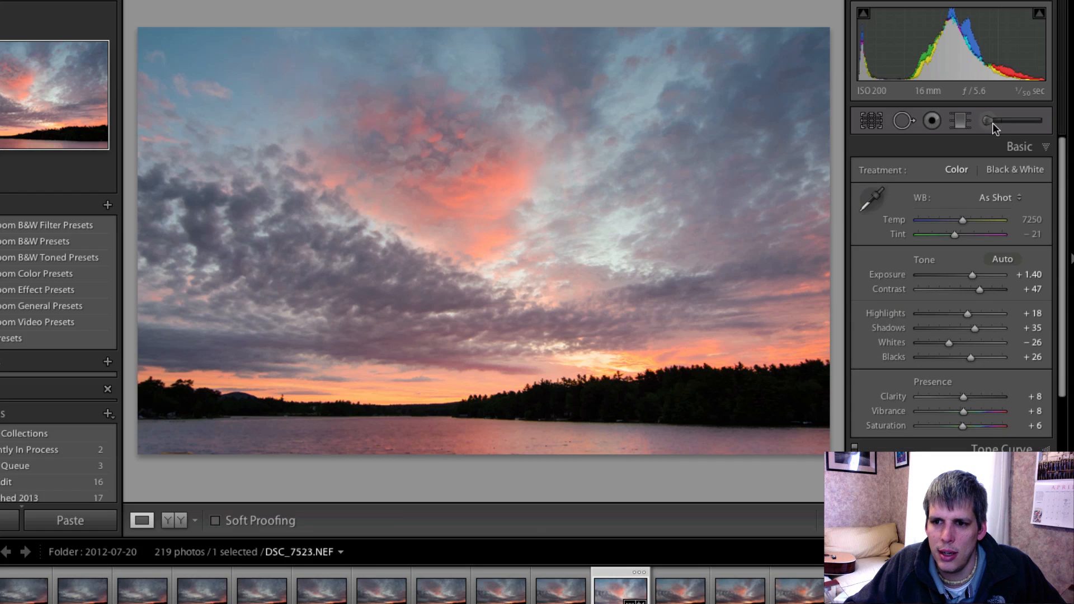
Set the whole photo's exposure to +1.30, contrast to +63 and highlights to +10.
drag(972, 276, 986, 290)
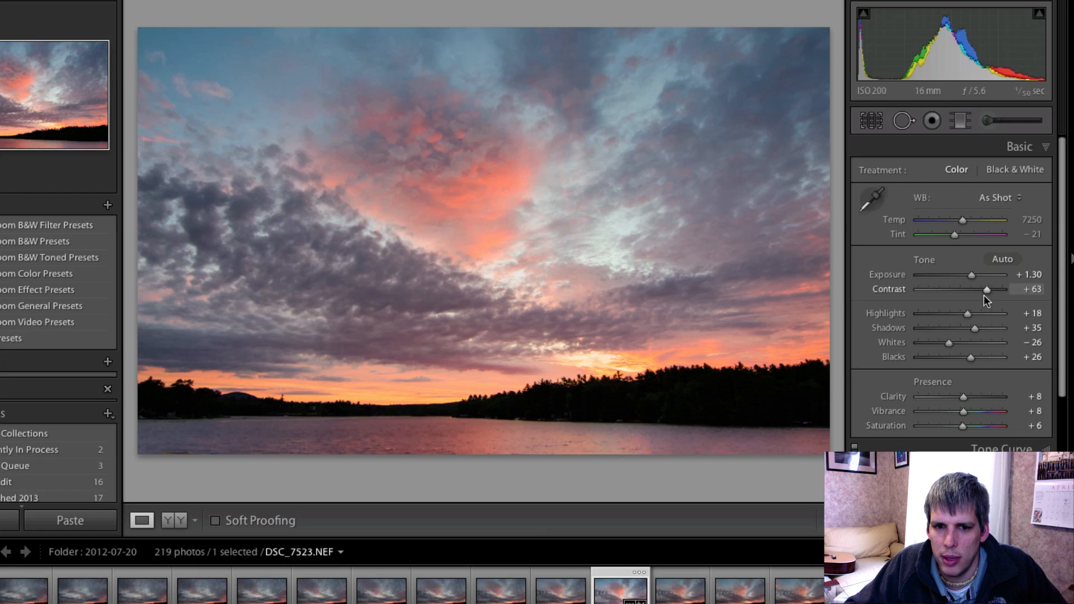
drag(964, 317, 962, 317)
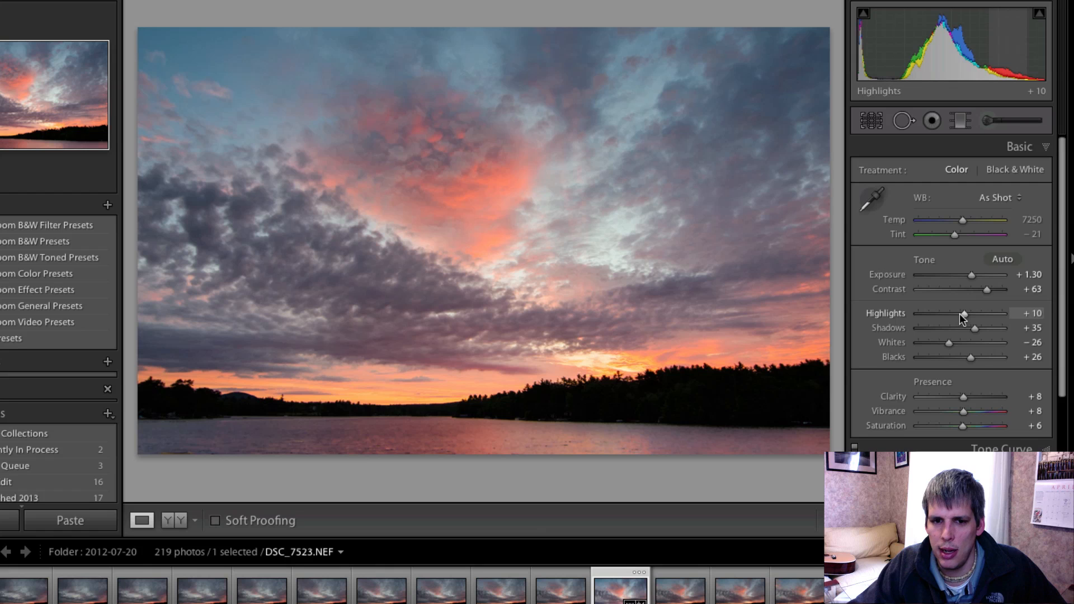
Compare the unedited and edited versions of the photo several times, ending on the edited version.
key(backslash)
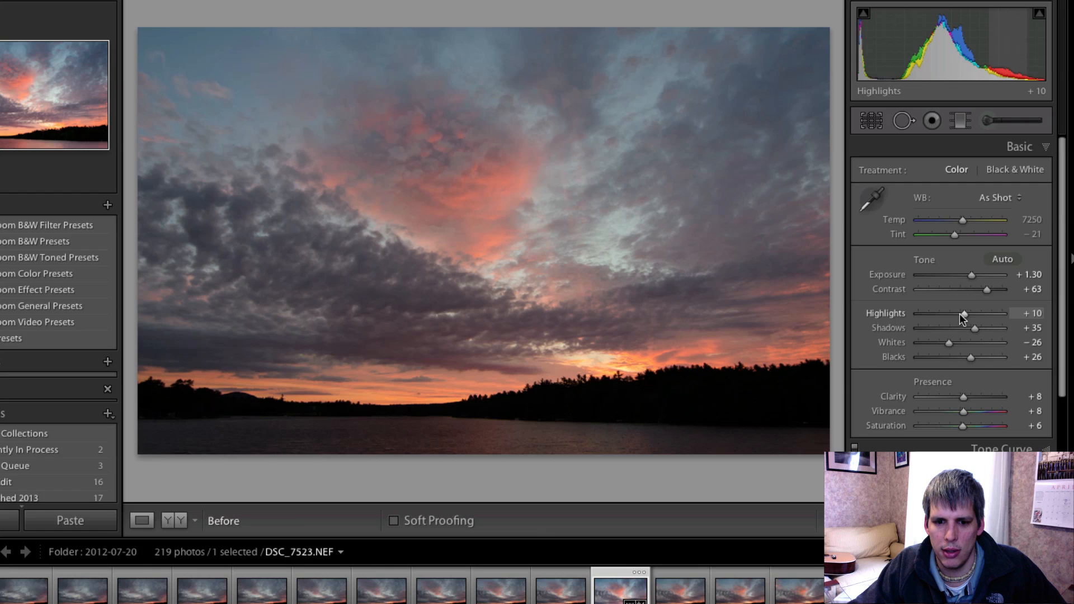
key(backslash)
key(backslash)
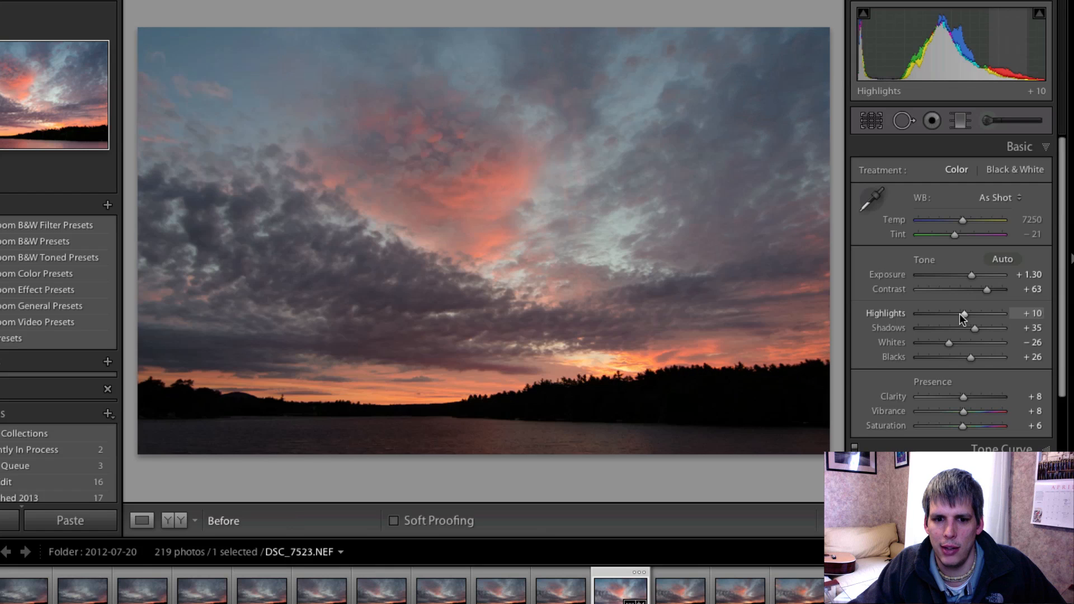
key(backslash)
key(backslash)
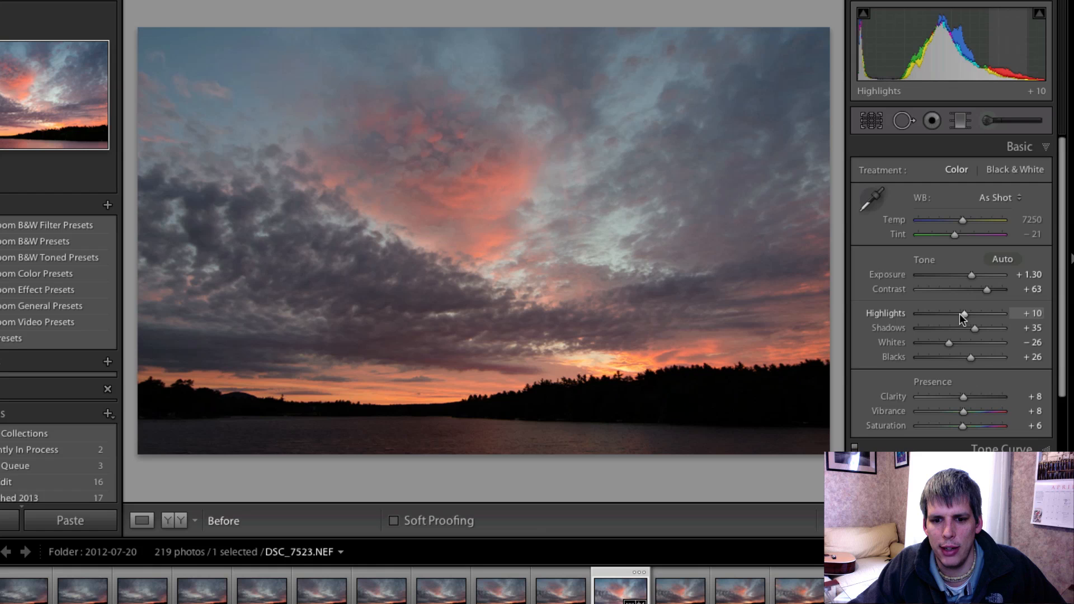
key(backslash)
key(backslash)
key(backslash)
key(backslash)
key(backslash)
key(backslash)
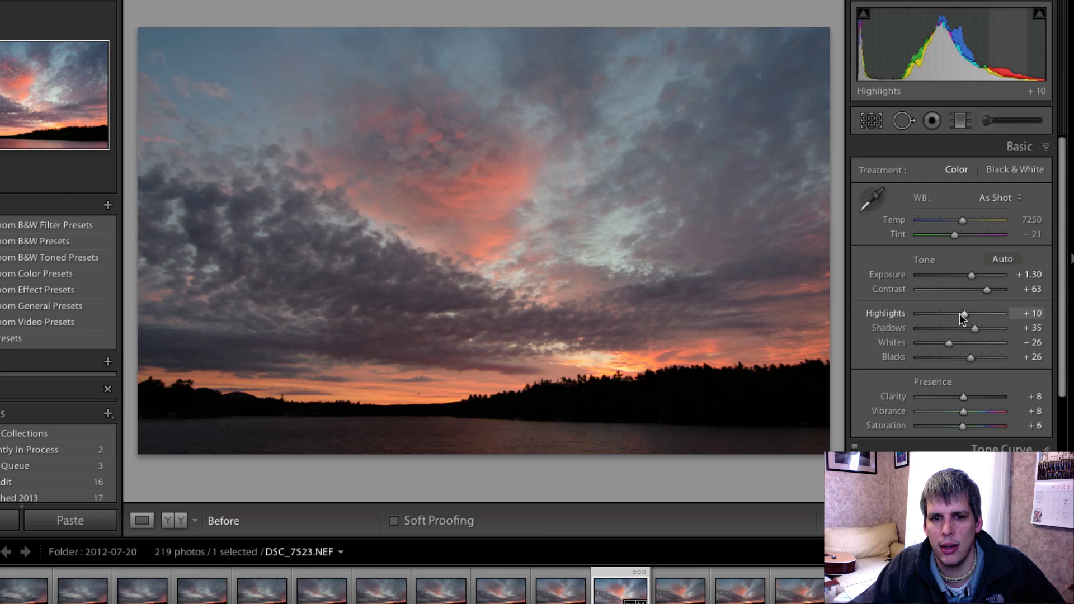
key(backslash)
key(backslash)
key(backslash)
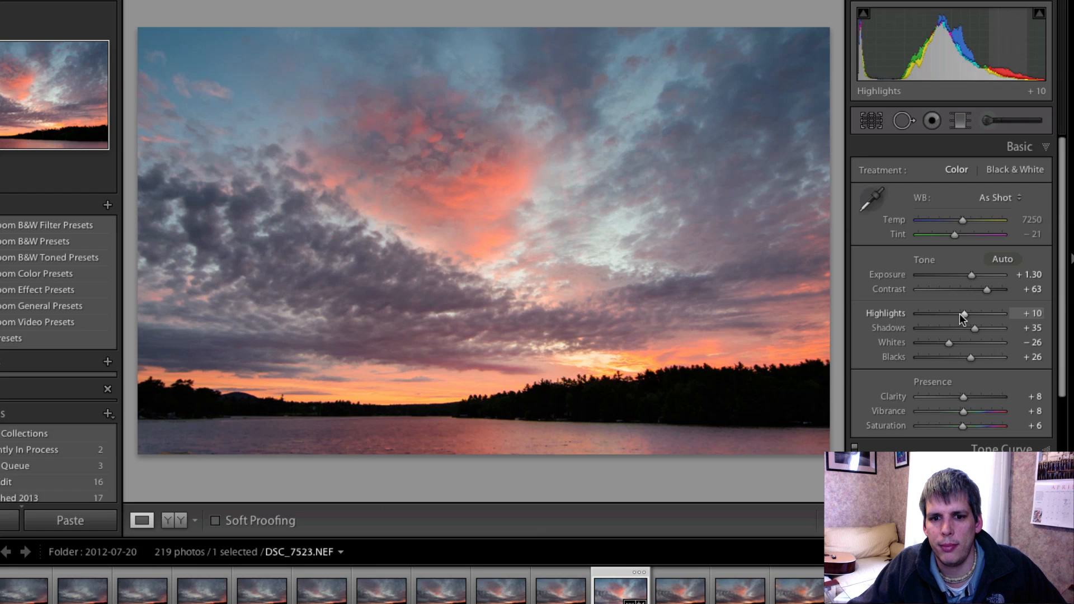